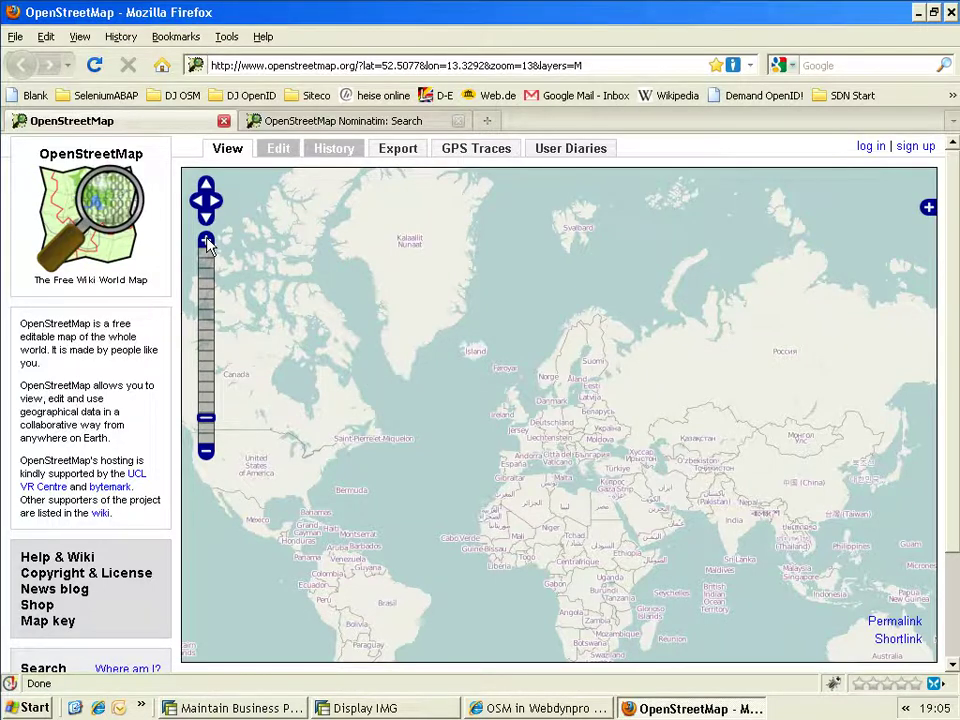
- Examine the OpenStreetMap world map in increasing detail, from the whole globe down to the Berlin area
left_click(206, 243)
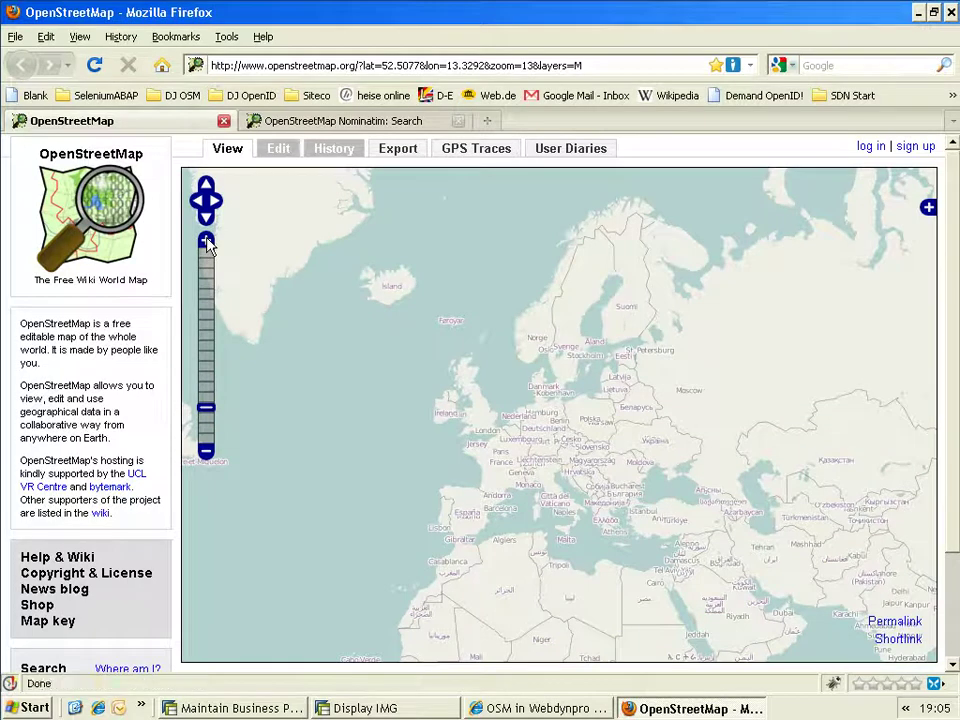
left_click(206, 243)
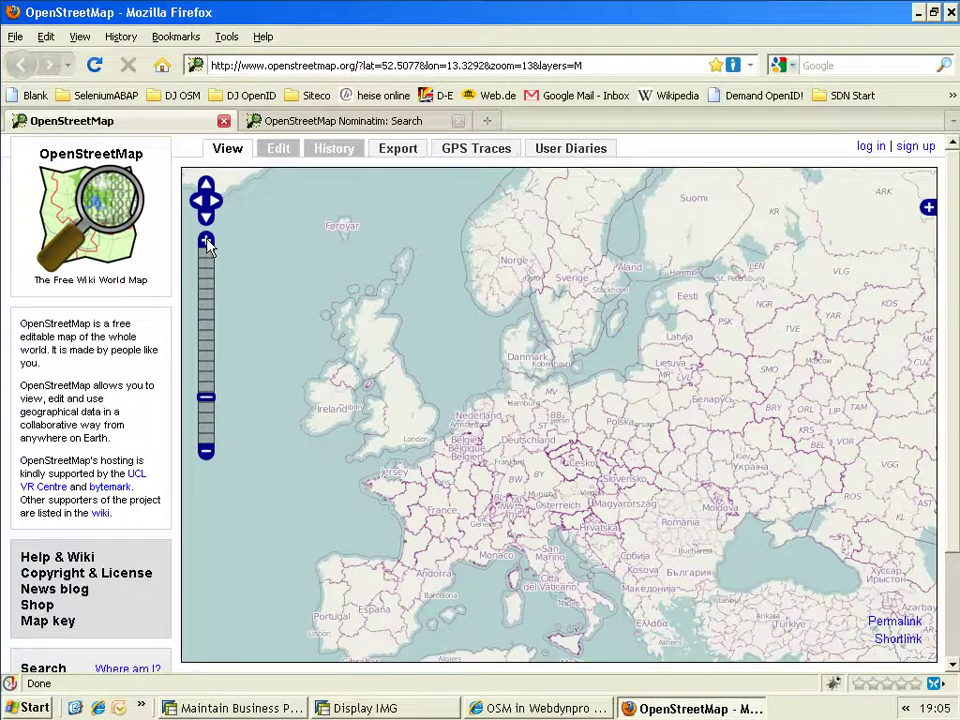
left_click(206, 243)
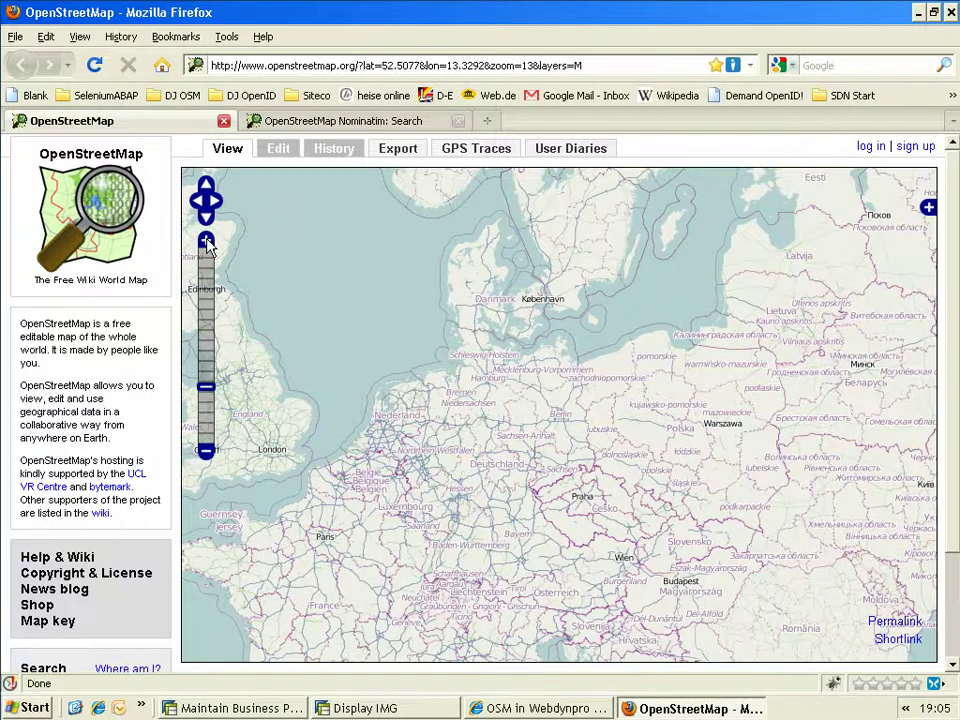
left_click(206, 243)
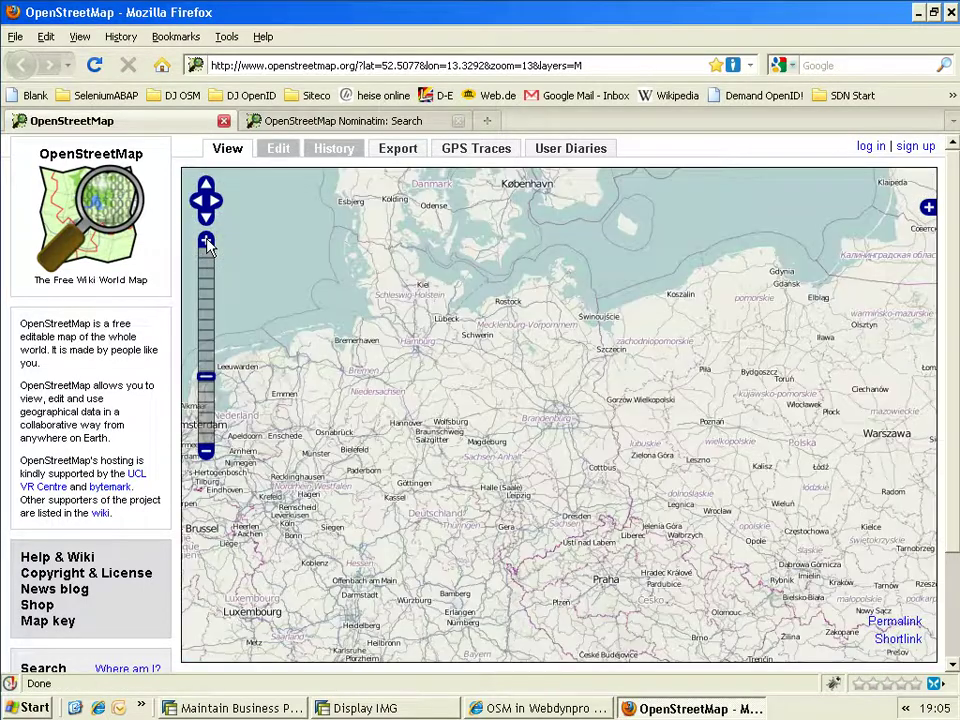
left_click(206, 243)
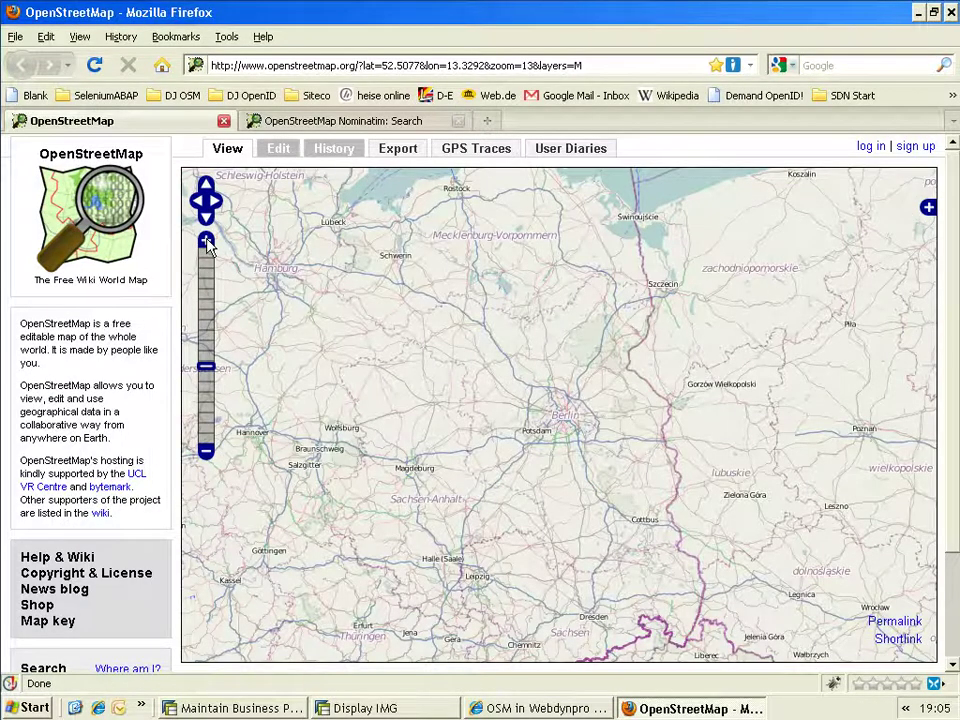
left_click(206, 243)
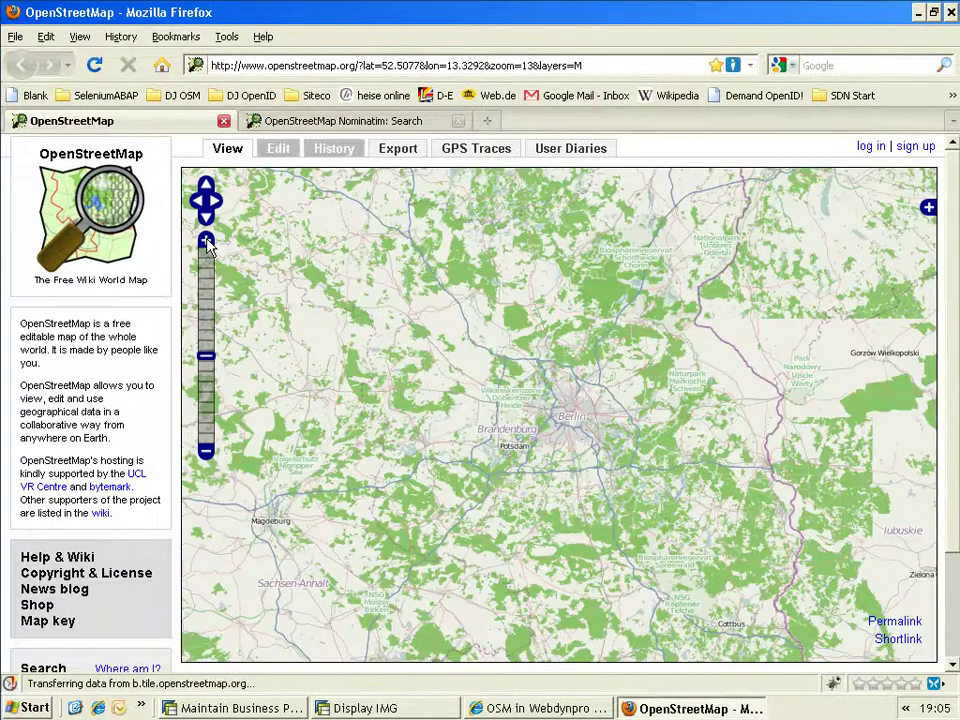
left_click(206, 243)
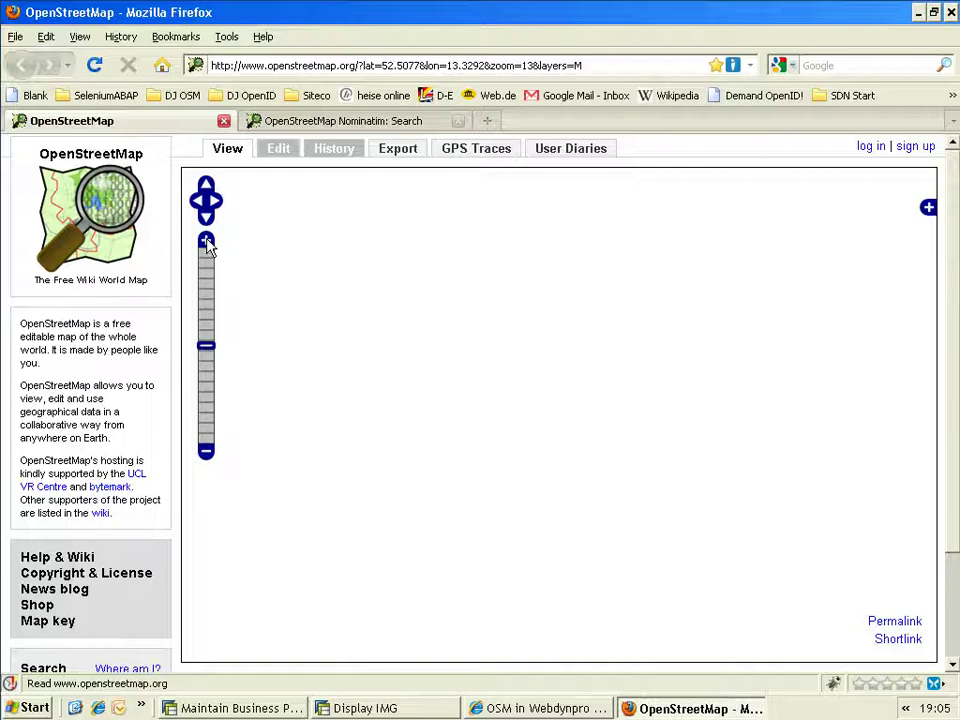
left_click(206, 243)
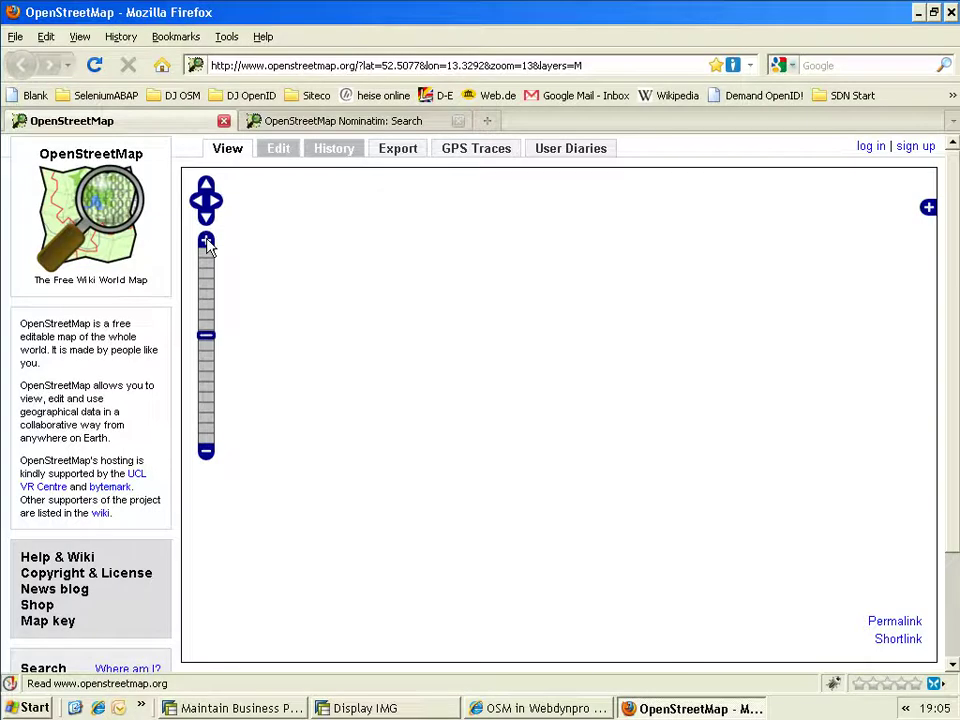
- Find "SAP AG, Walldorf" with the Nominatim search and view the building with its surrounding streets on the map
left_click(356, 124)
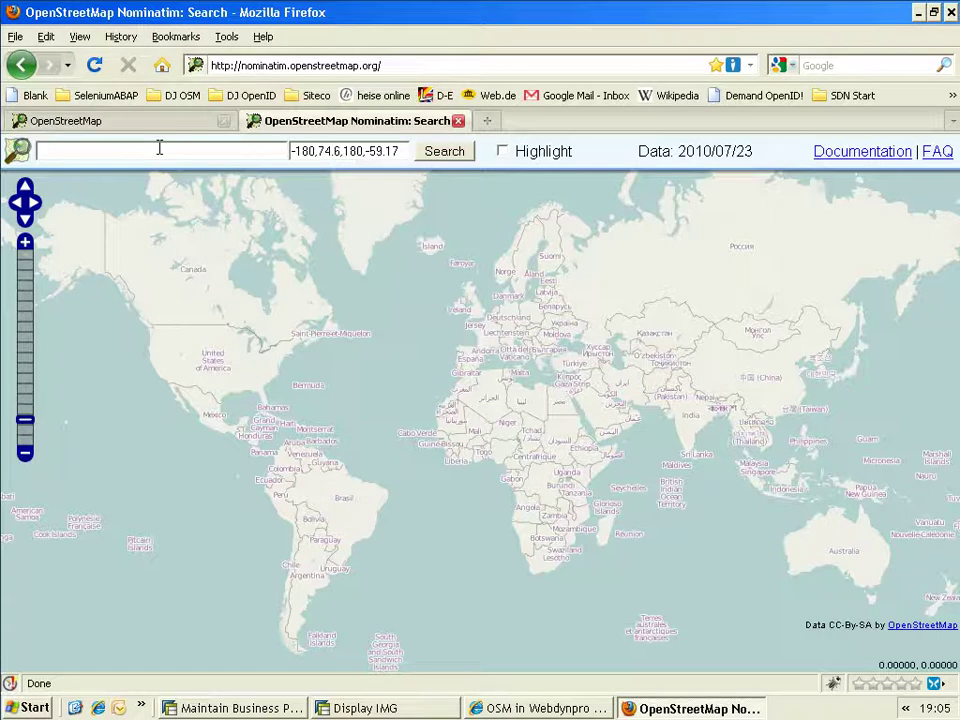
double_click(135, 150)
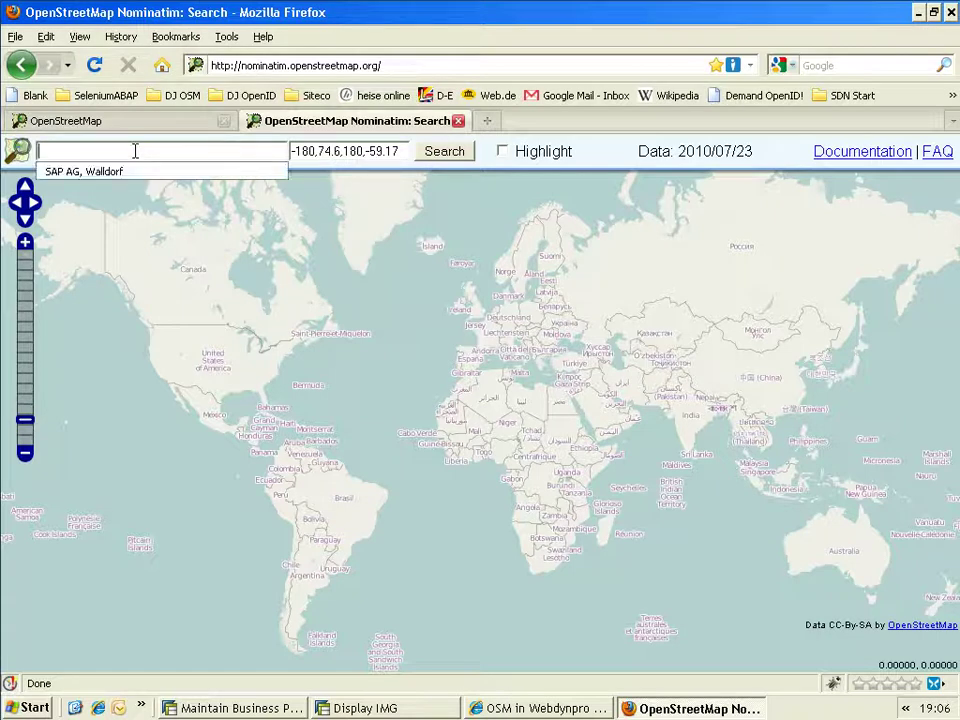
left_click(118, 173)
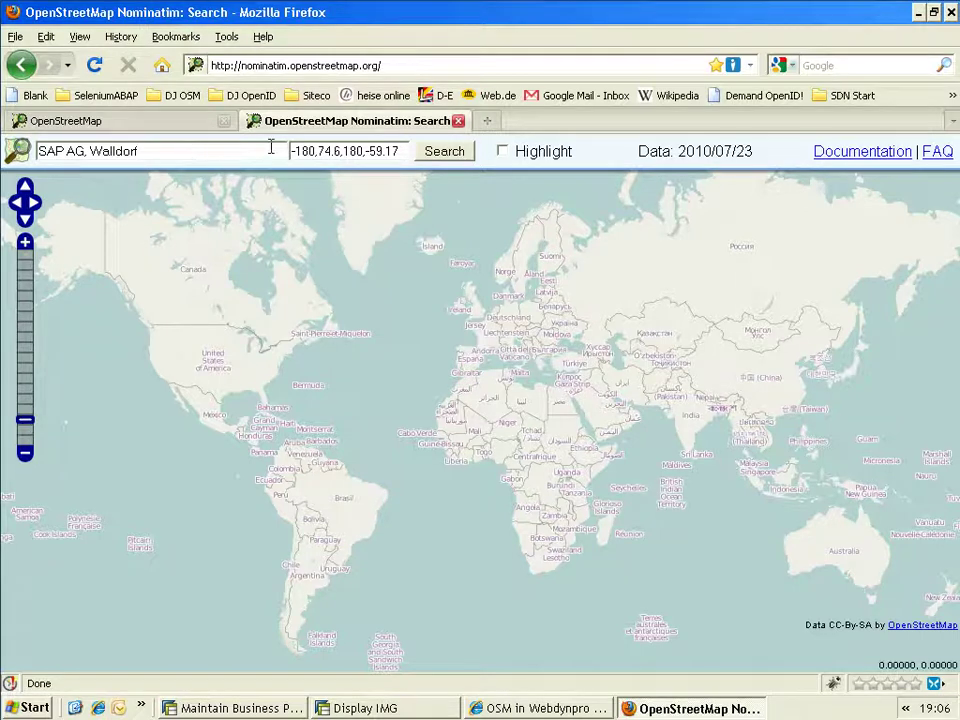
left_click(444, 155)
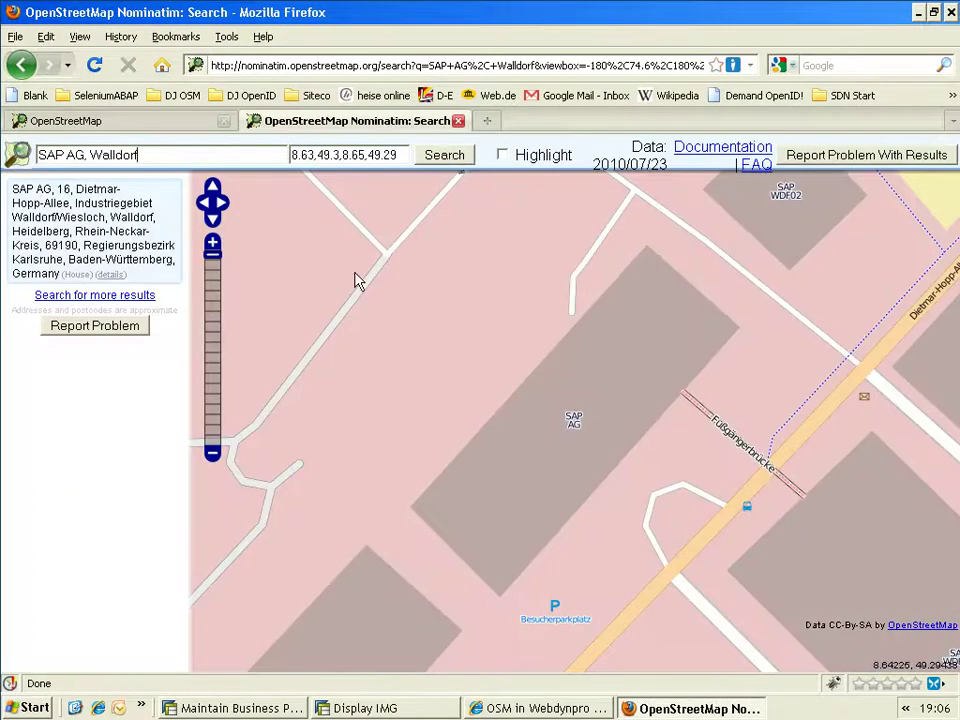
left_click(212, 456)
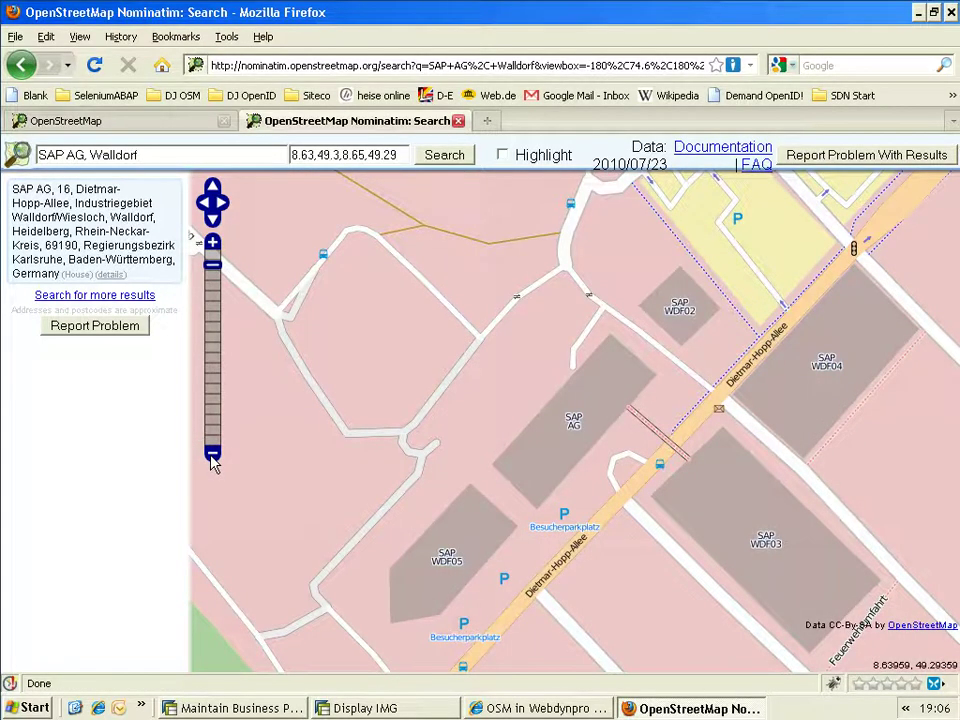
left_click(212, 456)
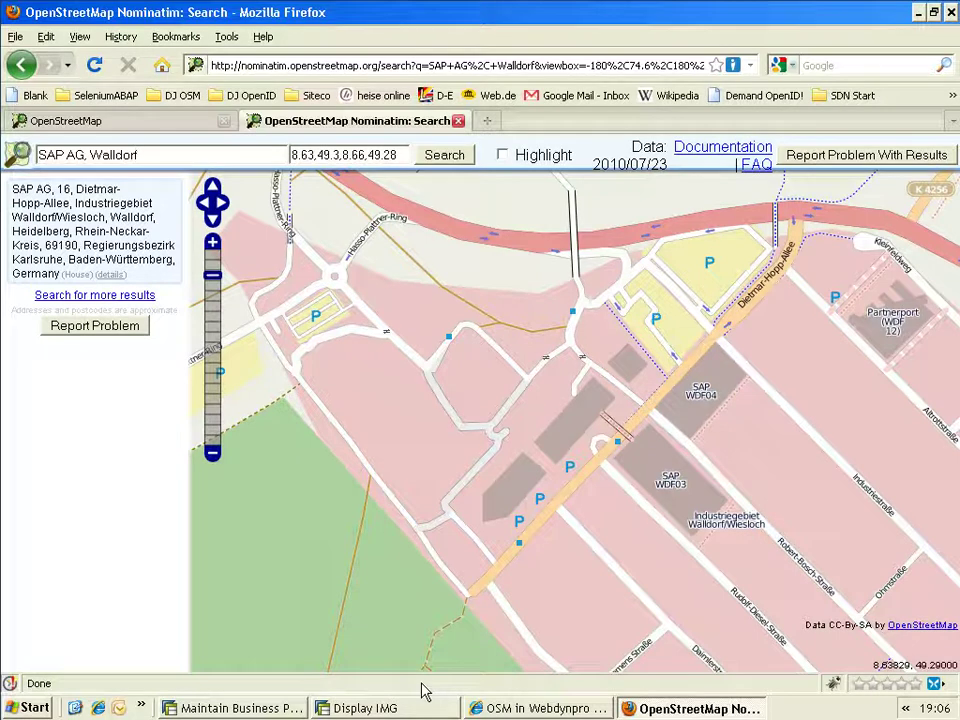
- Switch to the SAP Display IMG session, open the geocoding program registration and highlight the class ZCL_GEOCODE_NOMINATIM
left_click(386, 709)
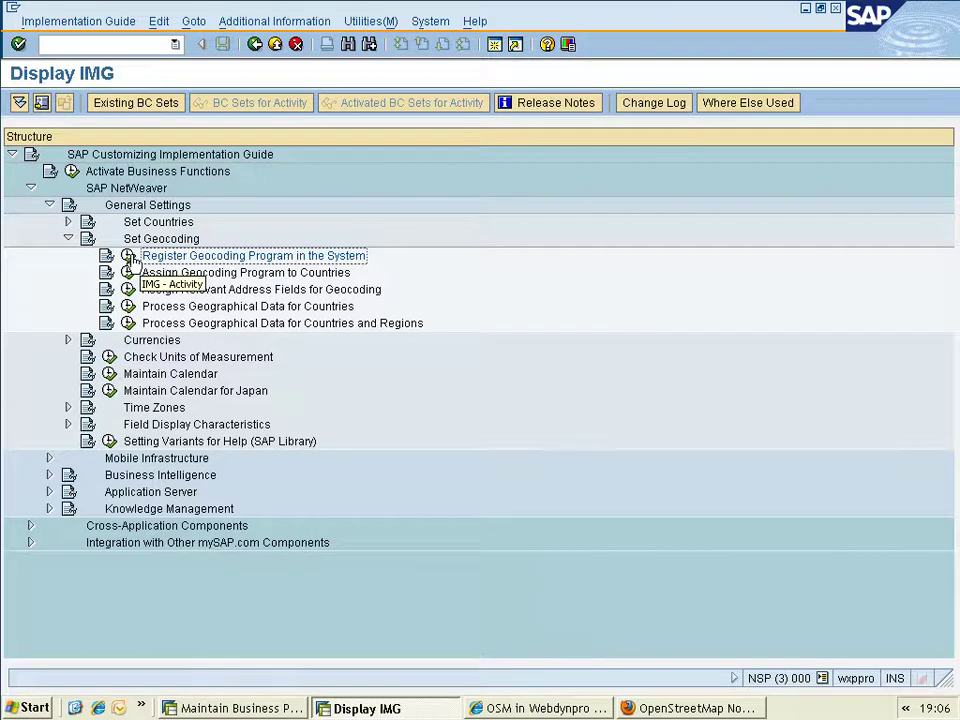
left_click(128, 256)
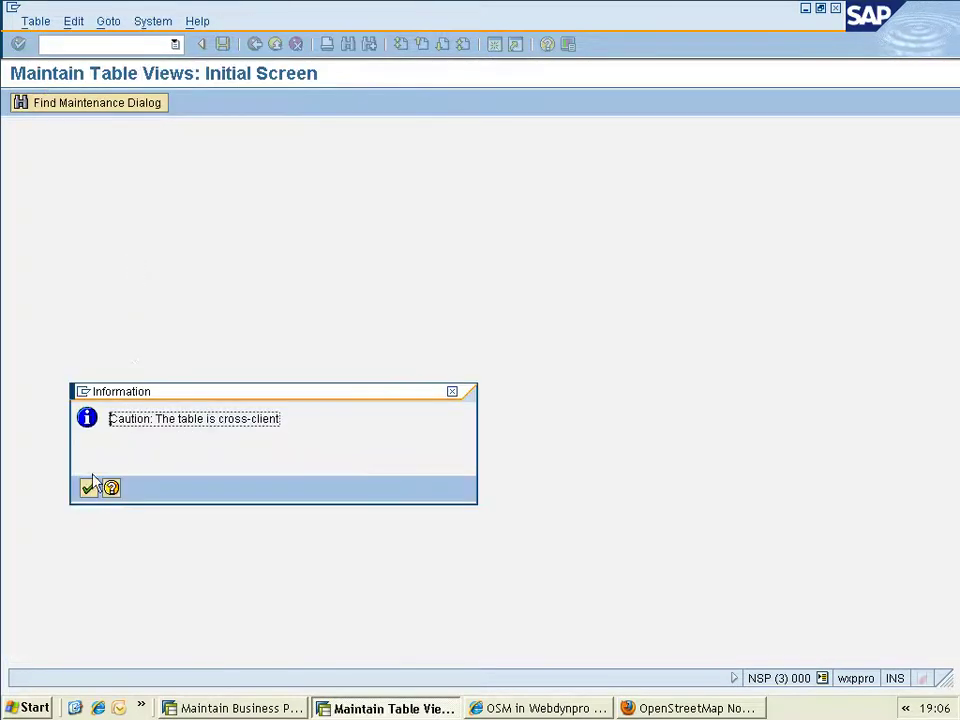
left_click(89, 488)
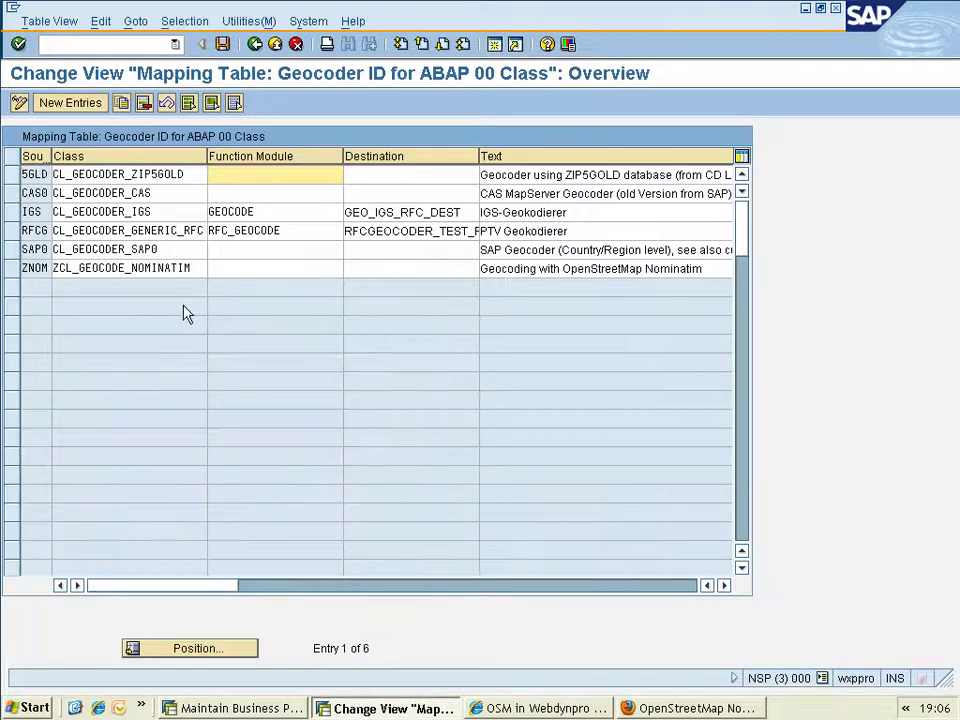
left_click_drag(199, 268, 53, 269)
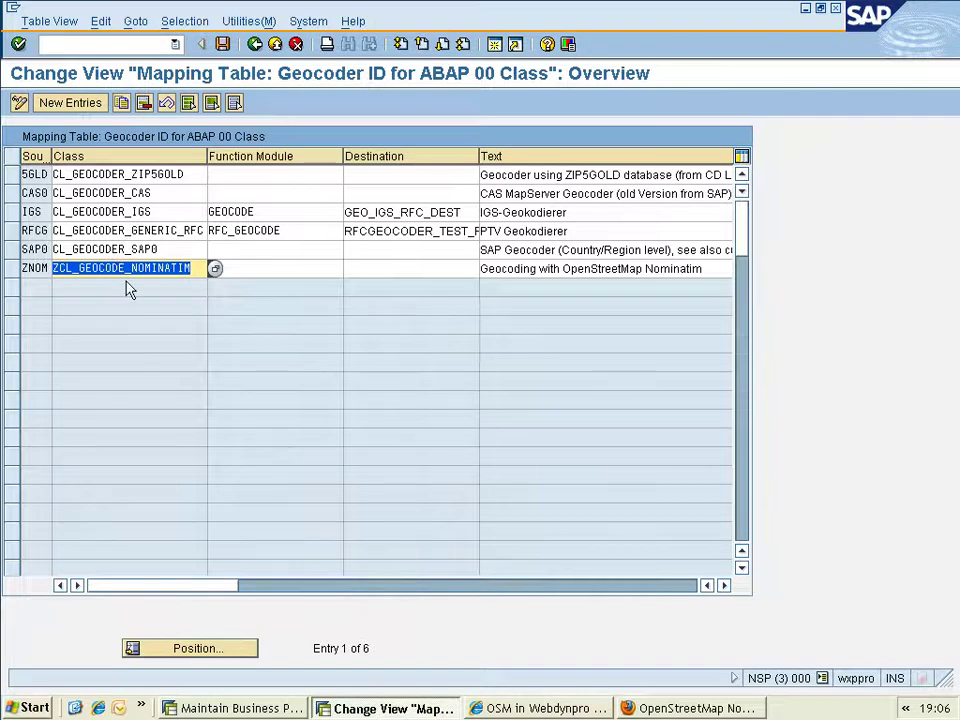
- Switch to Maintain Business Partner and start a new organization named Messe Berlin GmbH
left_click(242, 708)
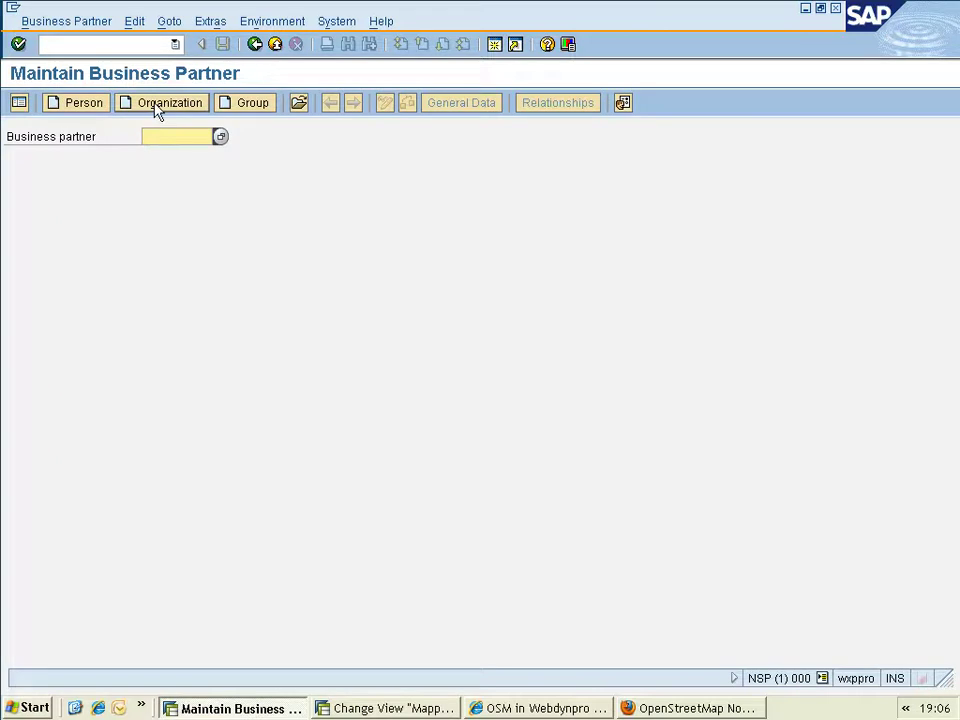
left_click(160, 108)
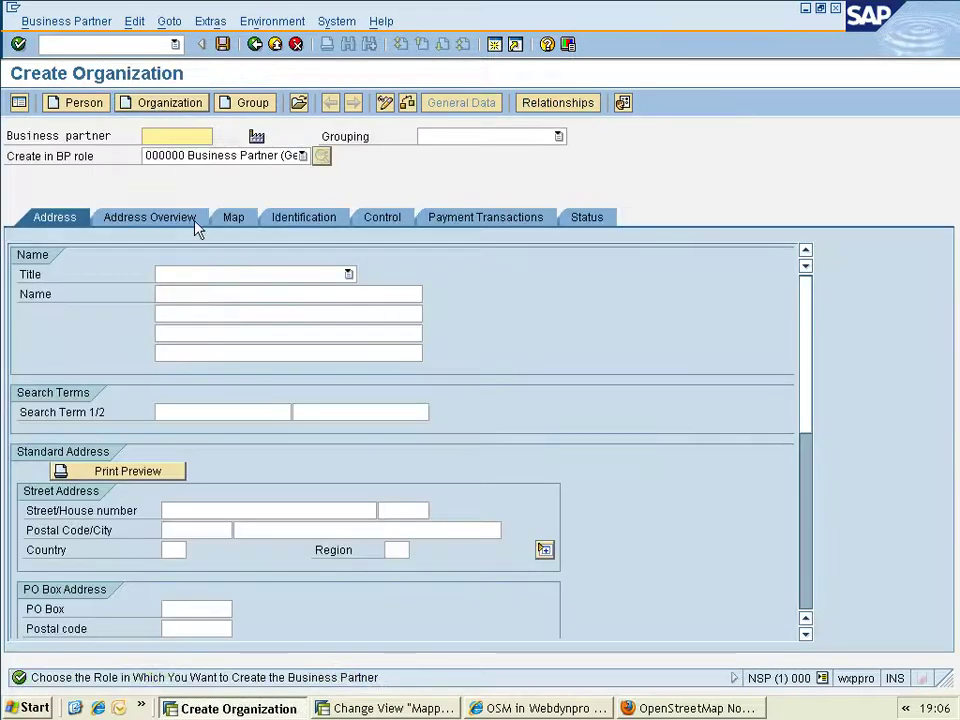
left_click(206, 292)
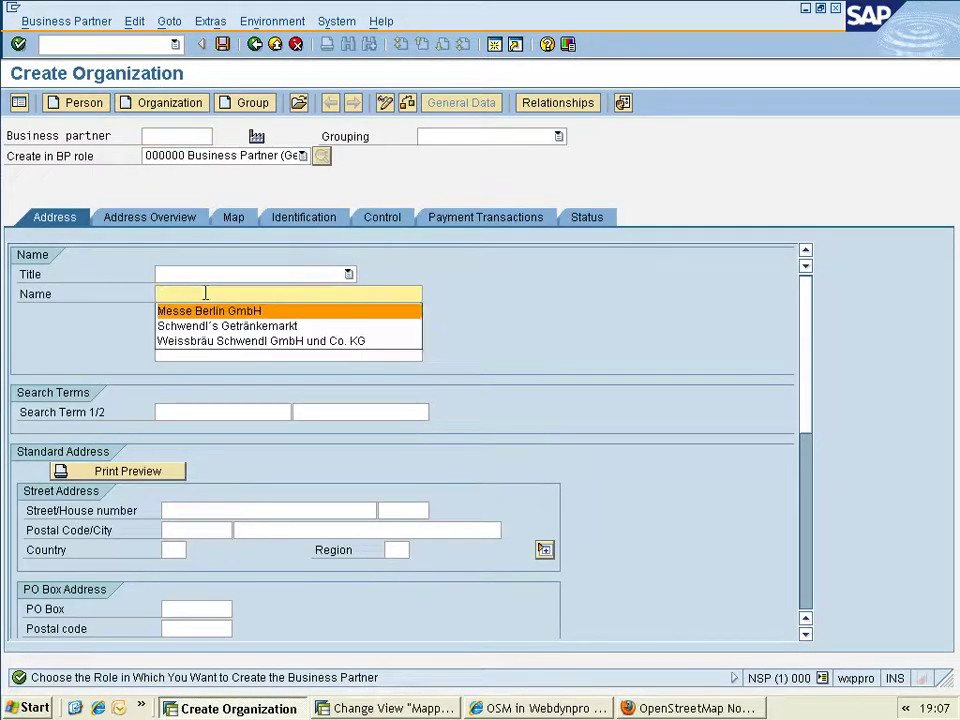
key("Return")
- Enter the street with house number and the postal code in the organization's standard address
left_click(196, 510)
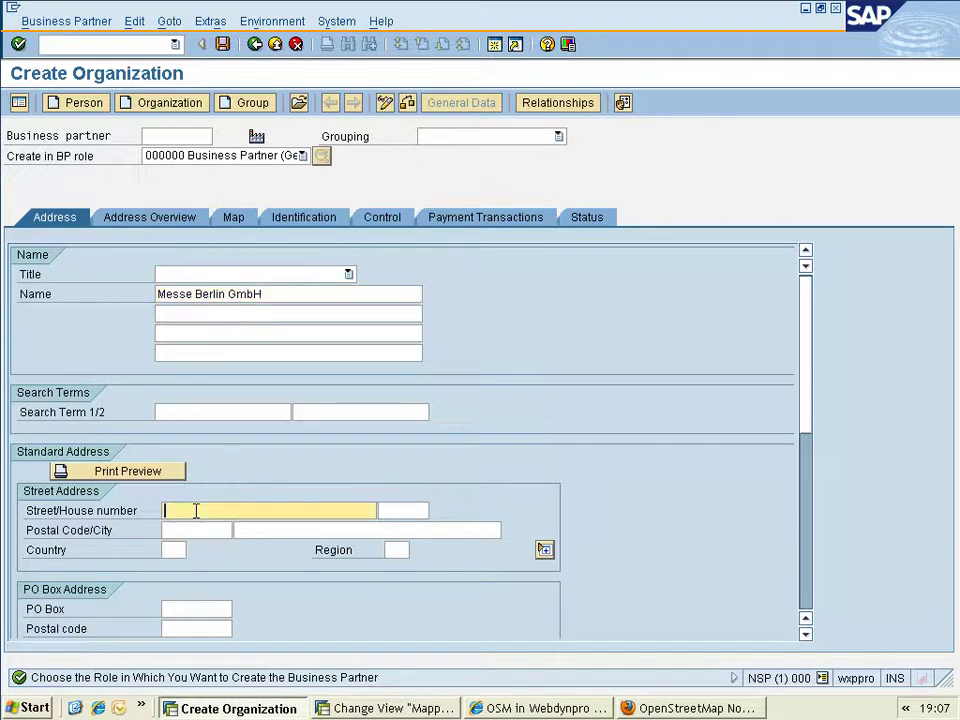
type("Messedamm 22")
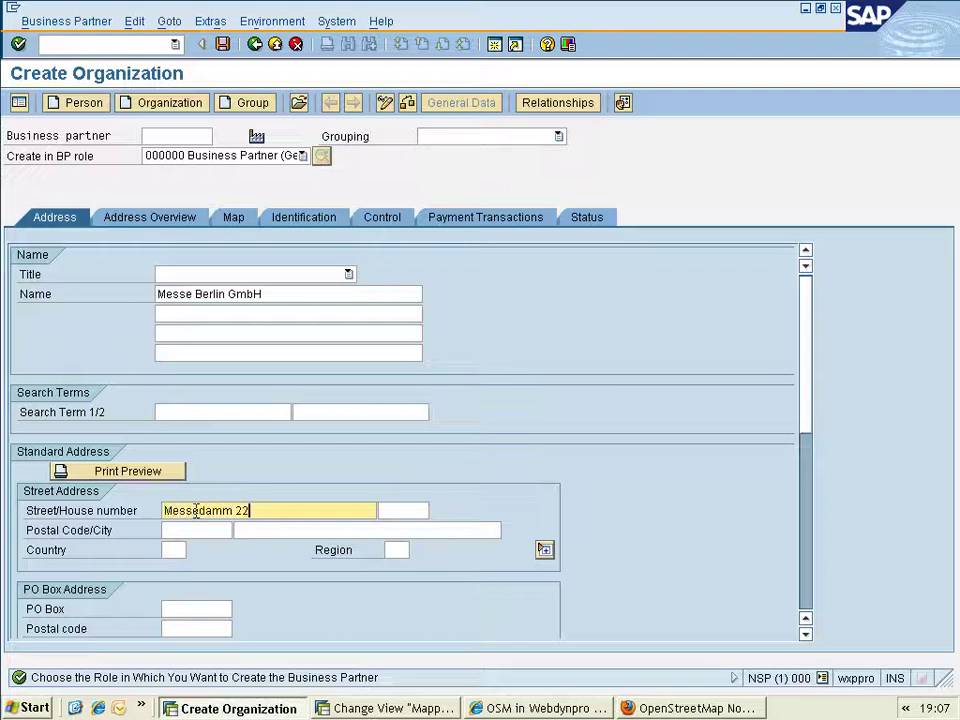
key("Tab")
key("Tab")
type("14")
key("Down")
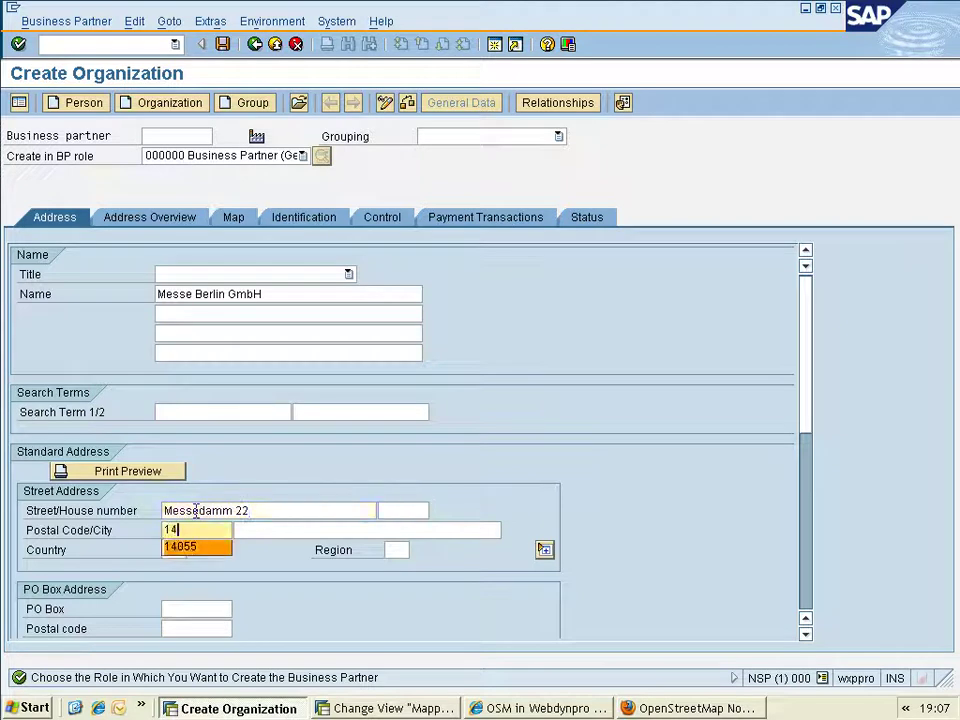
key("Return")
- Complete the organization's address with its city and country DE, and save the business partner
key("Tab")
type("B")
key("Down")
key("Return")
key("Tab")
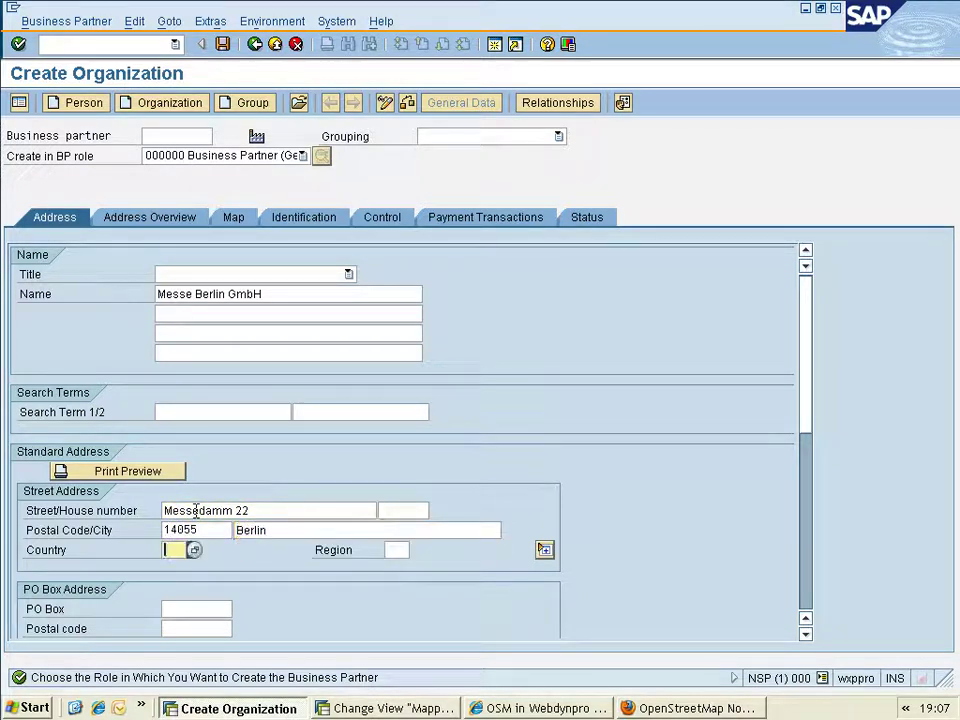
type("DE")
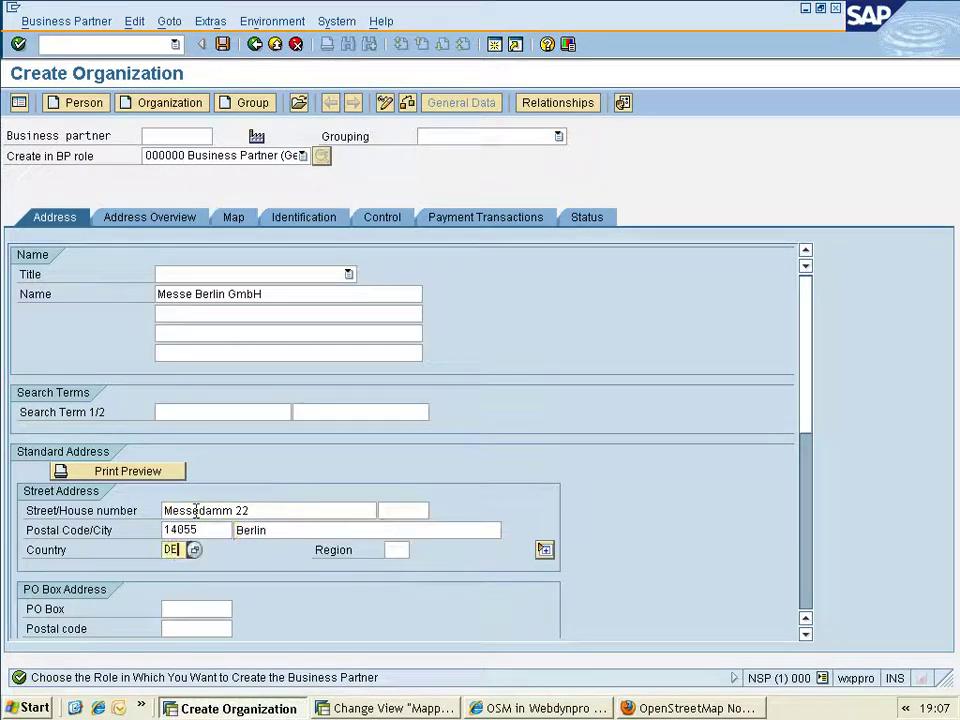
left_click(223, 44)
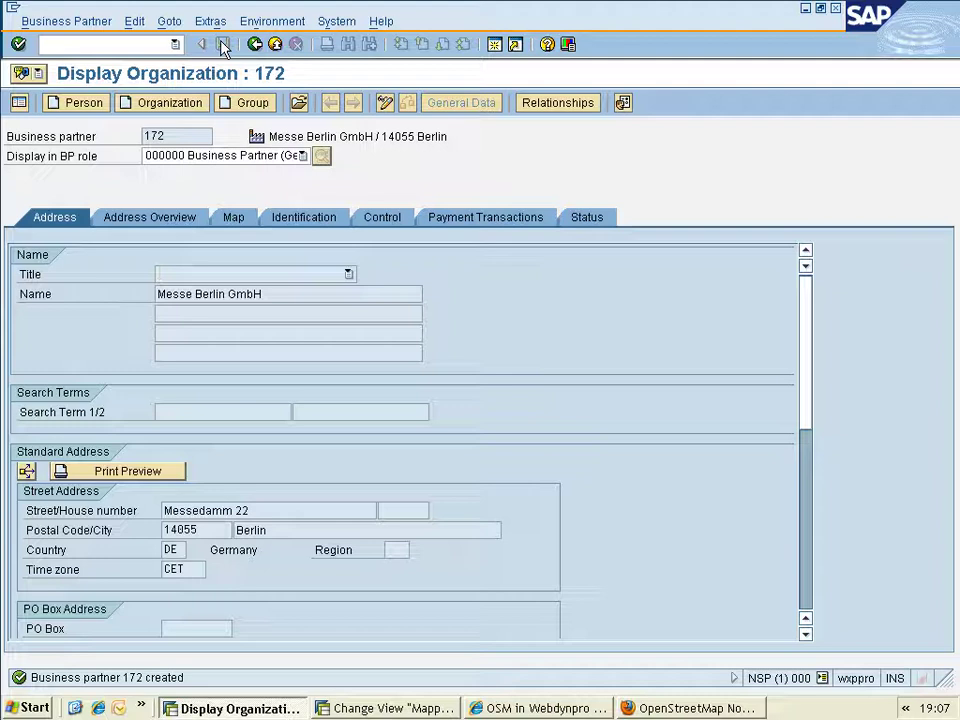
- View the geocoded location of Messe Berlin GmbH on the business partner's map at street level
left_click(233, 217)
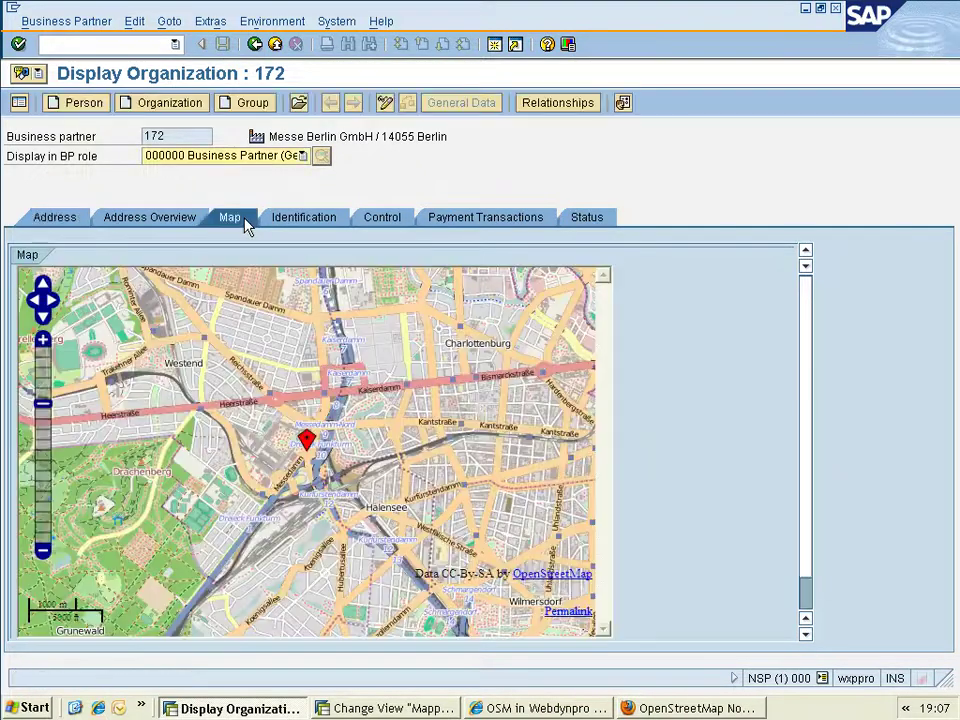
left_click(43, 340)
left_click(43, 340)
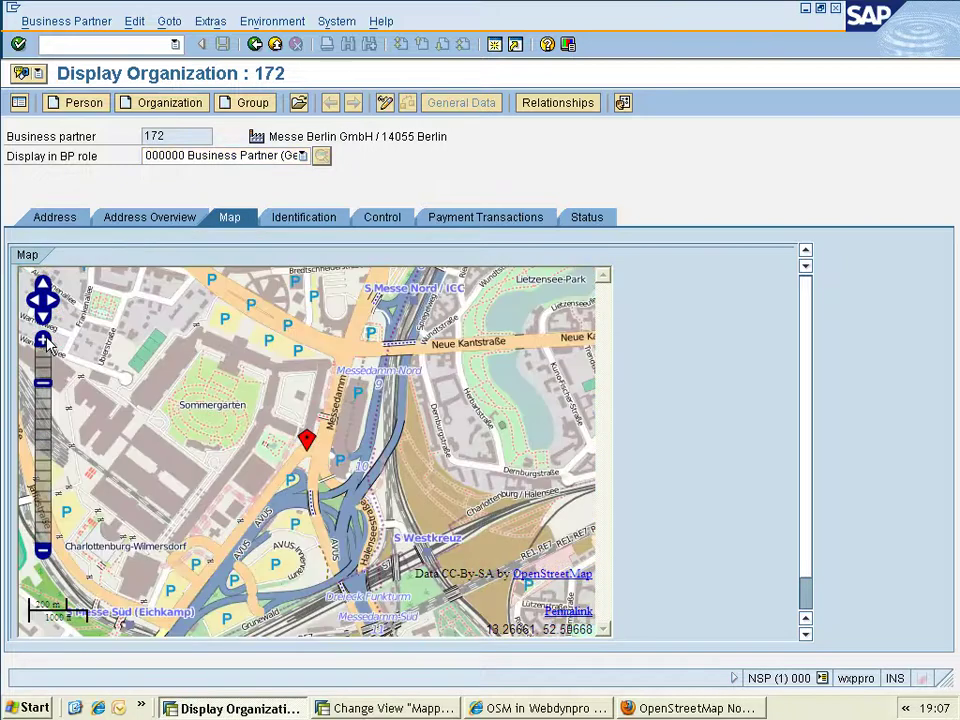
left_click(43, 340)
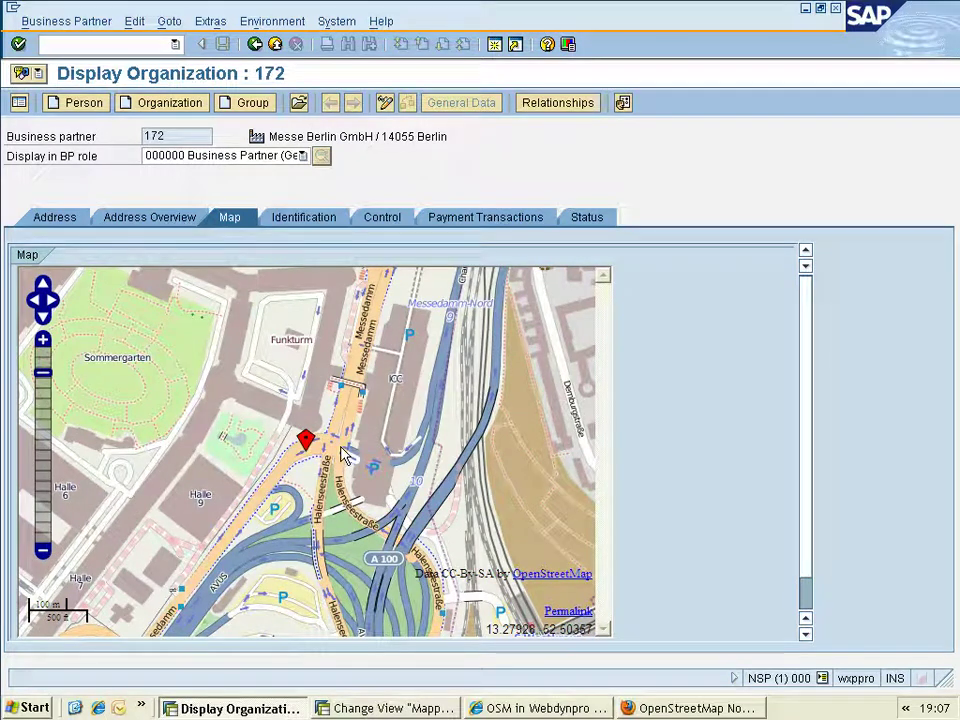
- Switch to the OSM Webdynpro page in Internet Explorer, list all business partners and view the Tacherting partner's location on the map
key("alt+Tab")
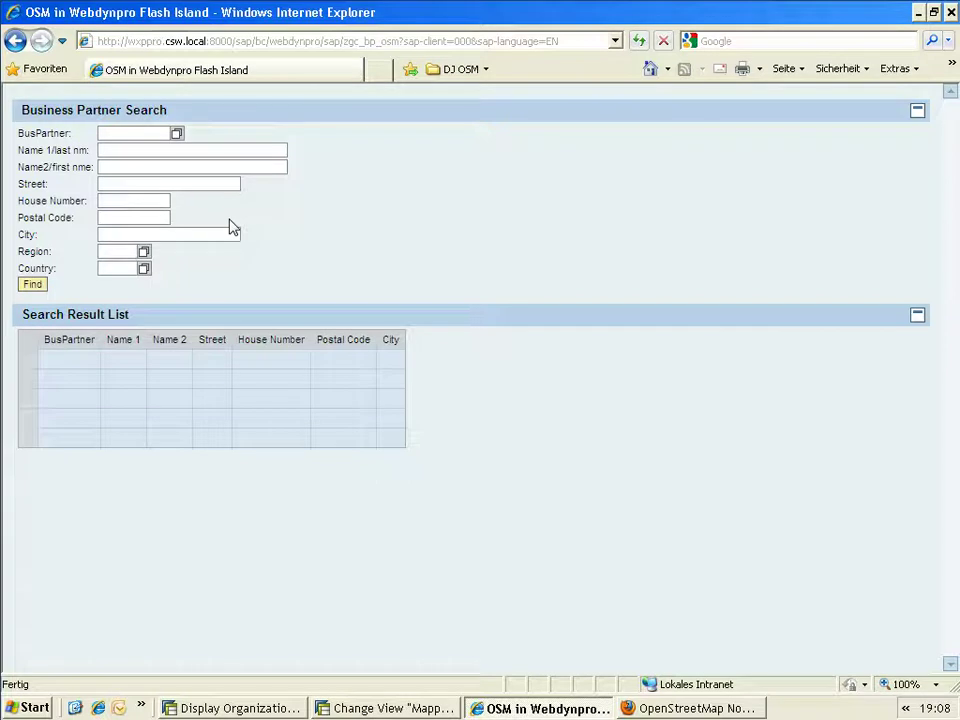
left_click(33, 287)
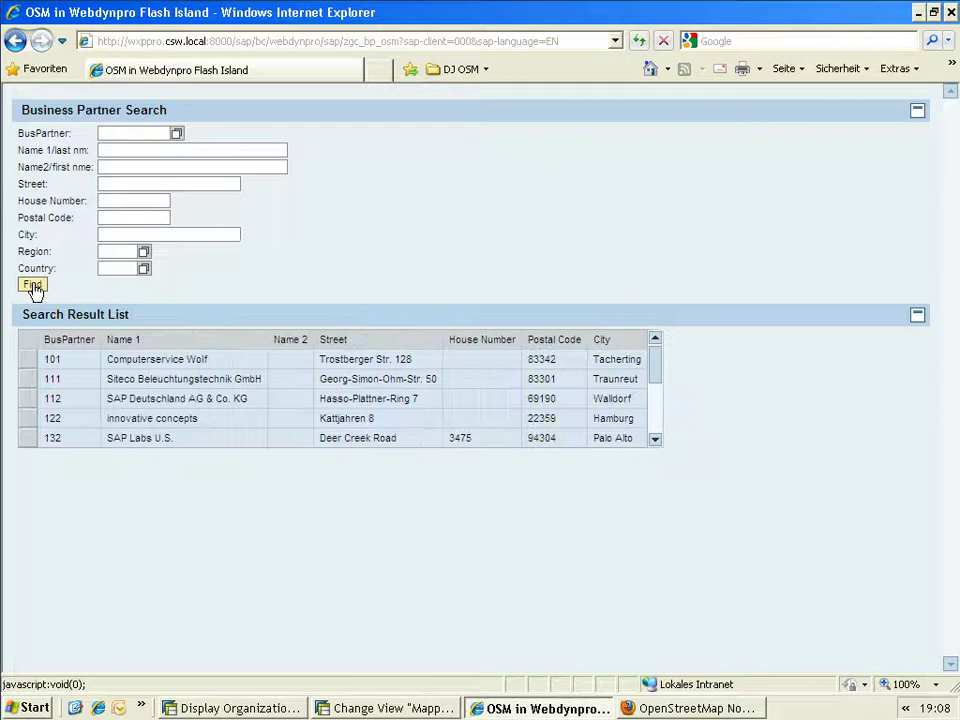
left_click(29, 362)
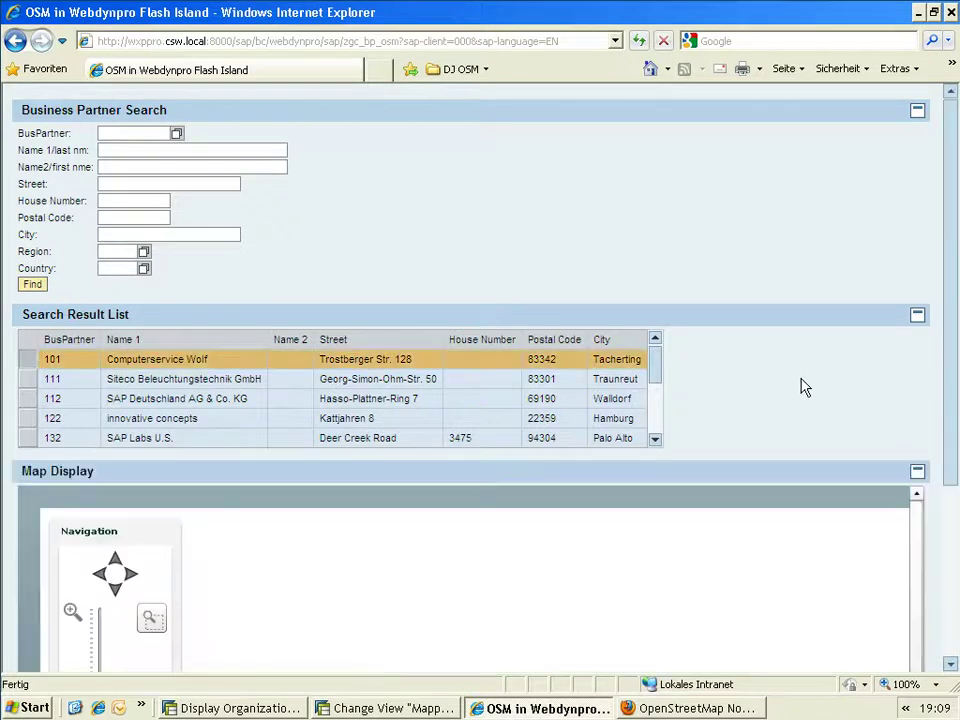
scroll(951, 306, "down", 3)
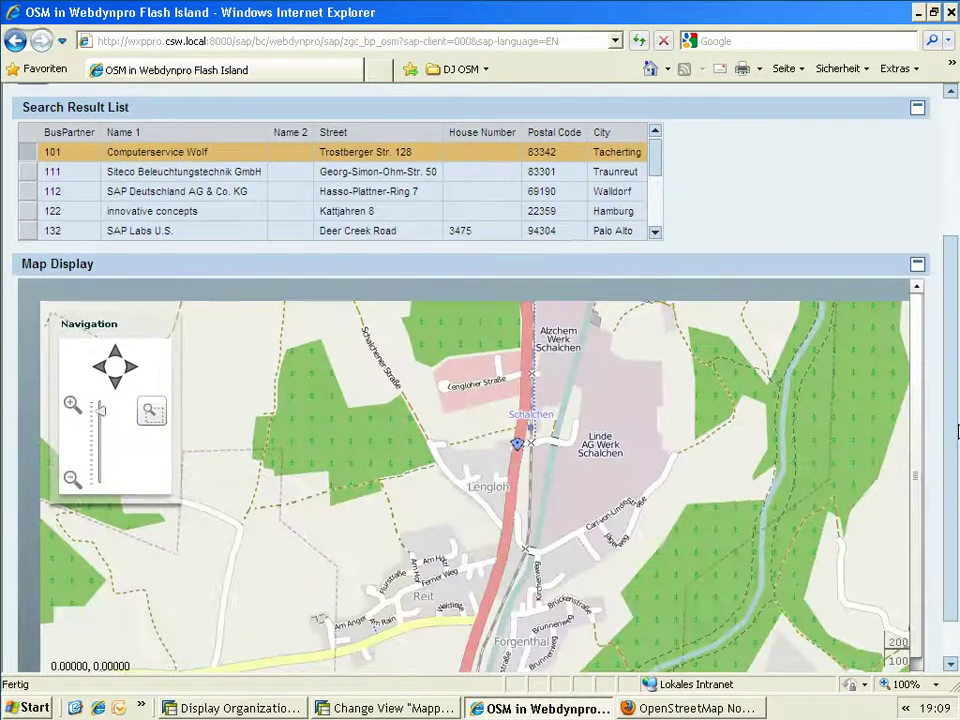
left_click(70, 403)
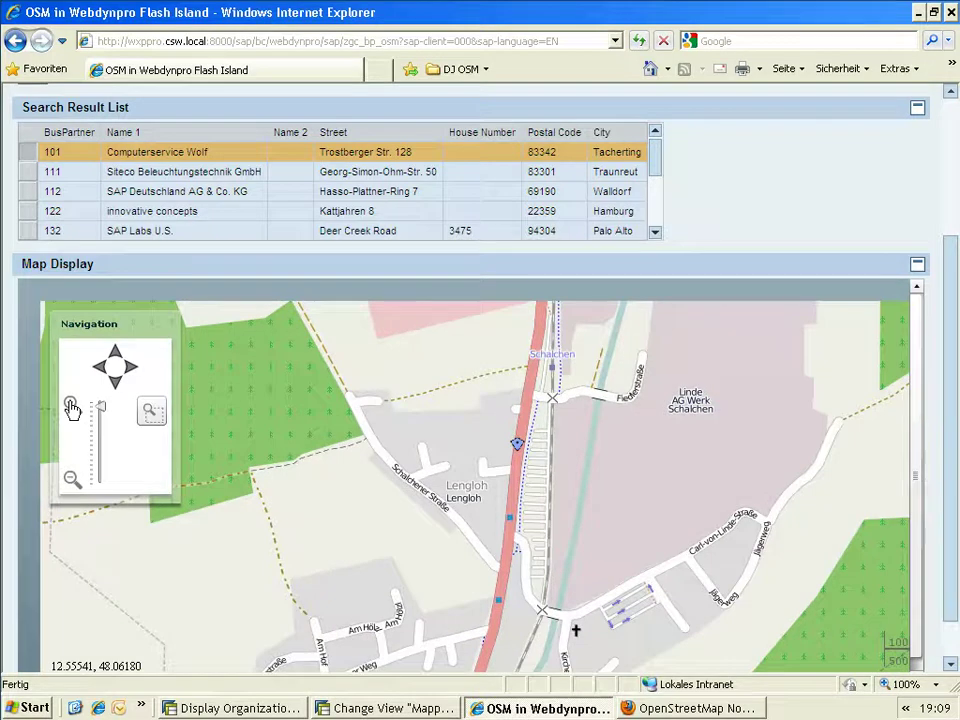
- Zoom in on the Tacherting partner's marker in the map display
left_click(70, 404)
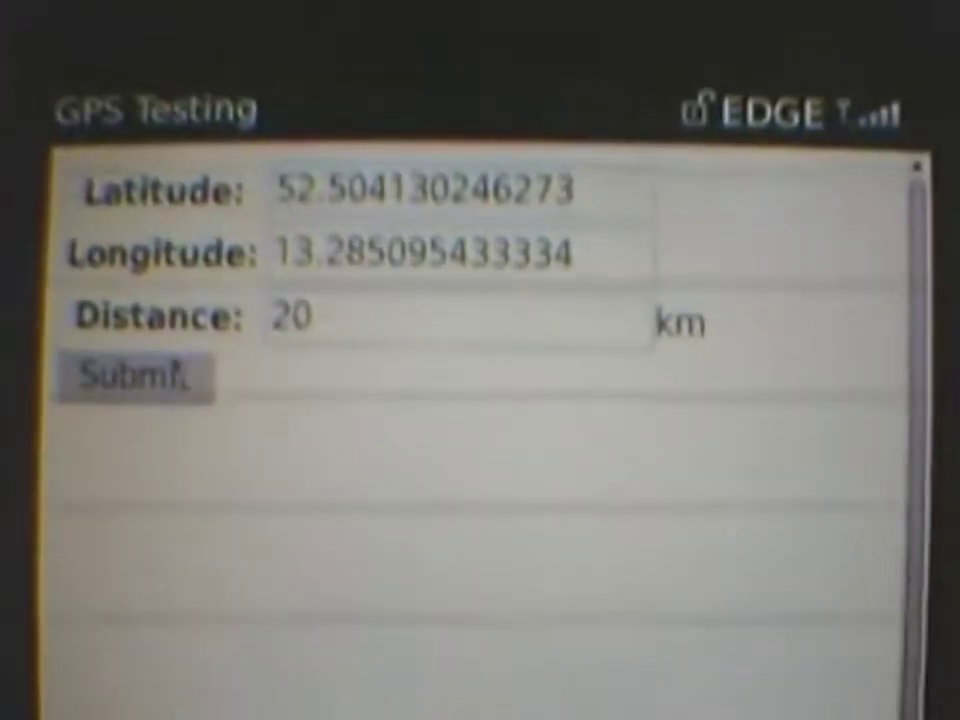
- Switch to the phone's GPS Testing app, search for partners within 20 km and view Messe Berlin GmbH's location on the map
left_click(170, 390)
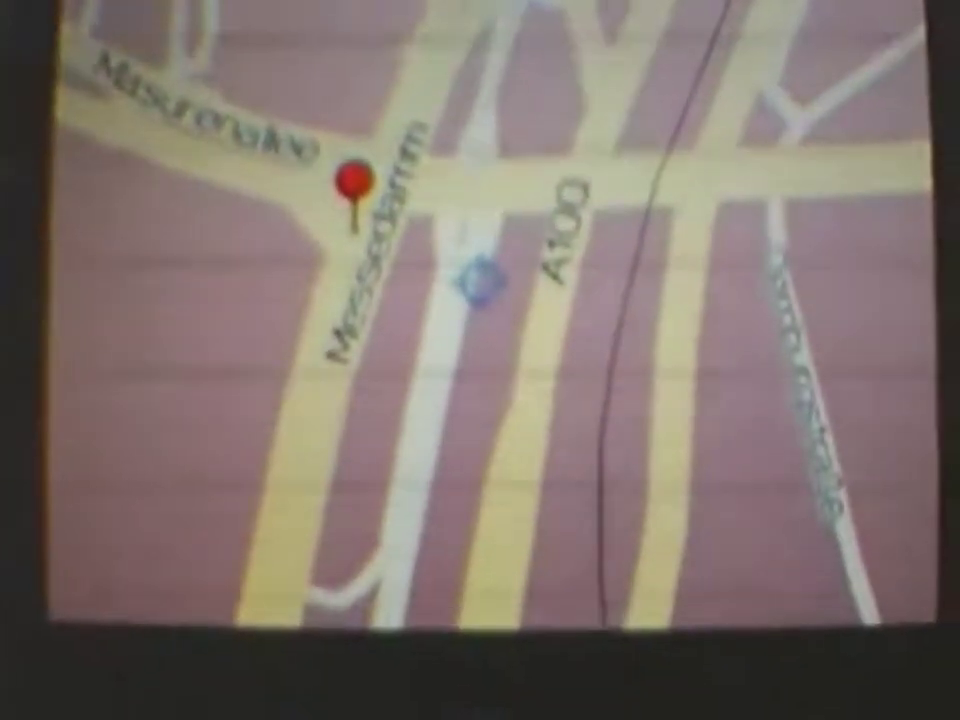
- Examine the phone map's location functions, including Zoom and Start GPS Navigation, and return to the list of nearby partners
key("Menu")
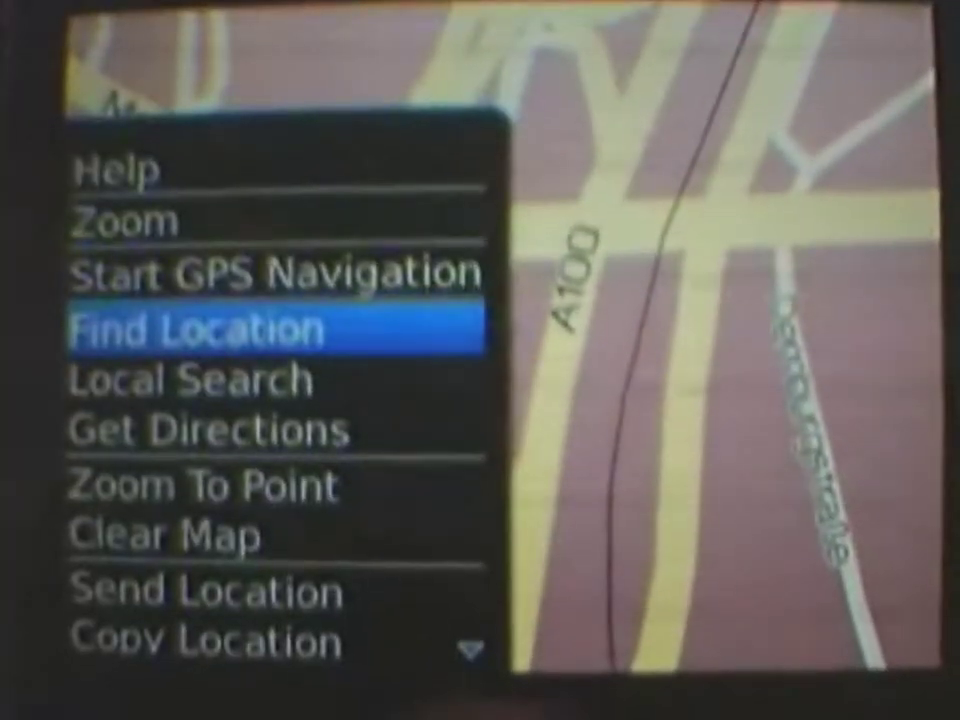
key("Up")
key("Up")
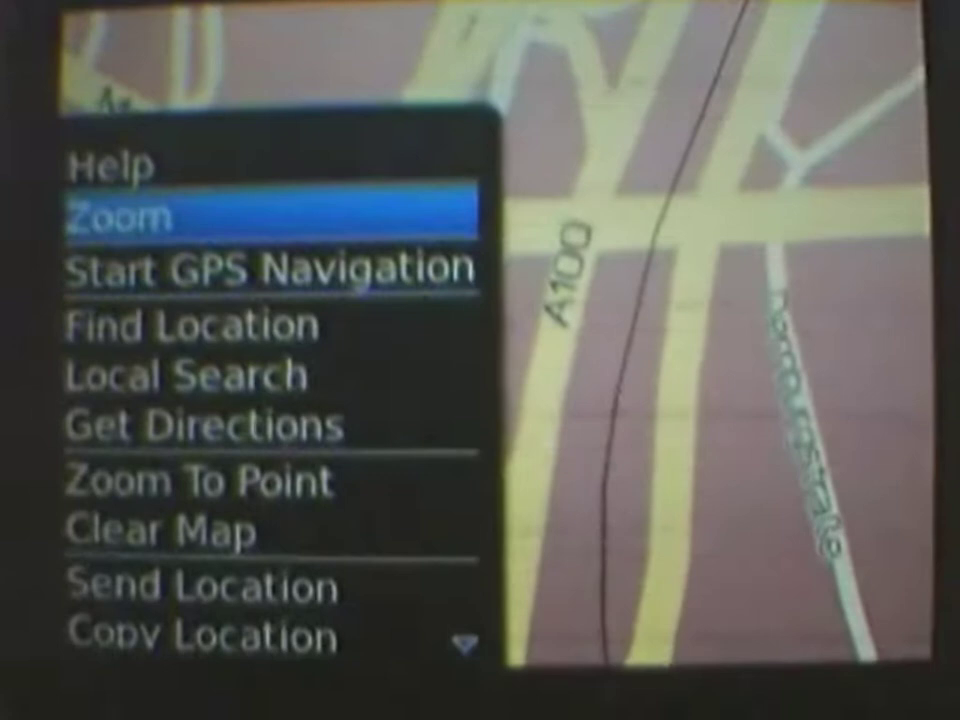
key("Down")
key("Down")
key("Up")
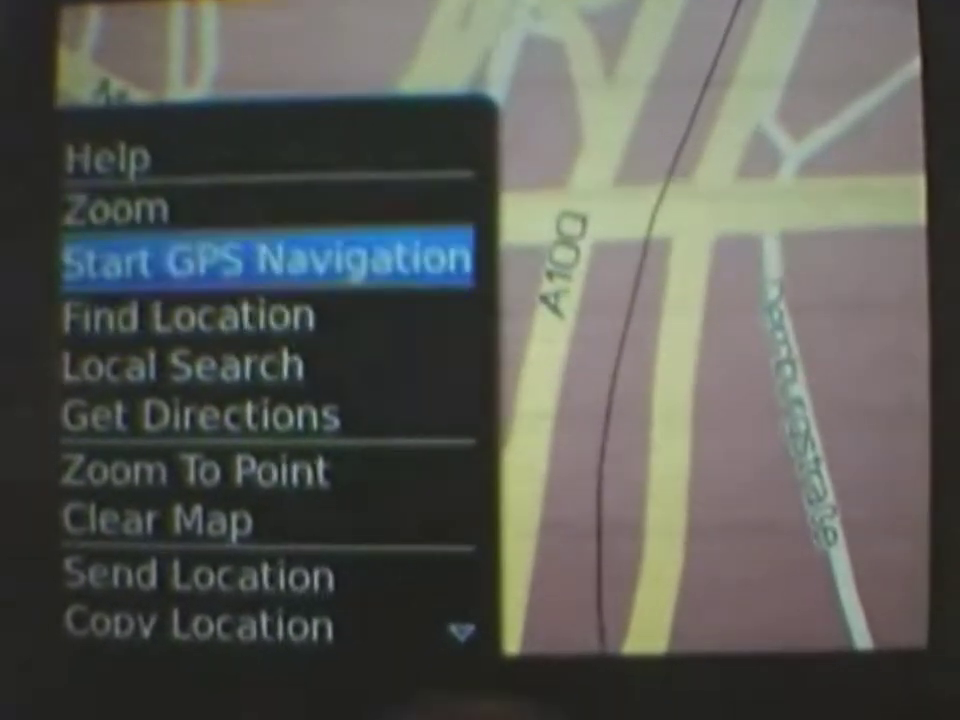
key("Return")
key("Escape")
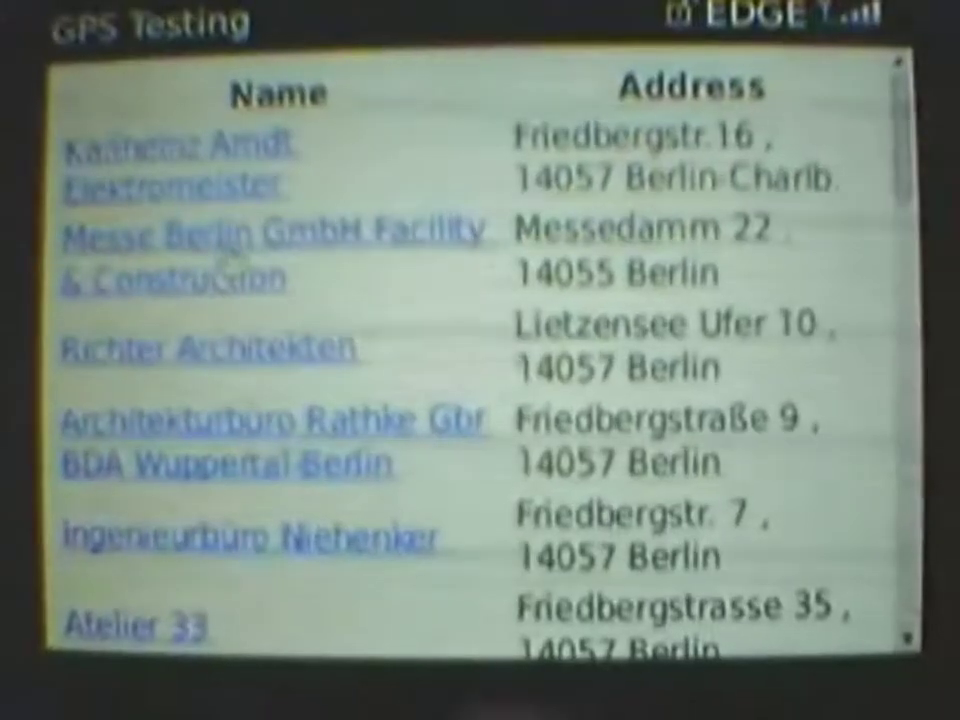
- View the location of a nearby partner on Friedbergstraße on the phone's map
left_click(245, 480)
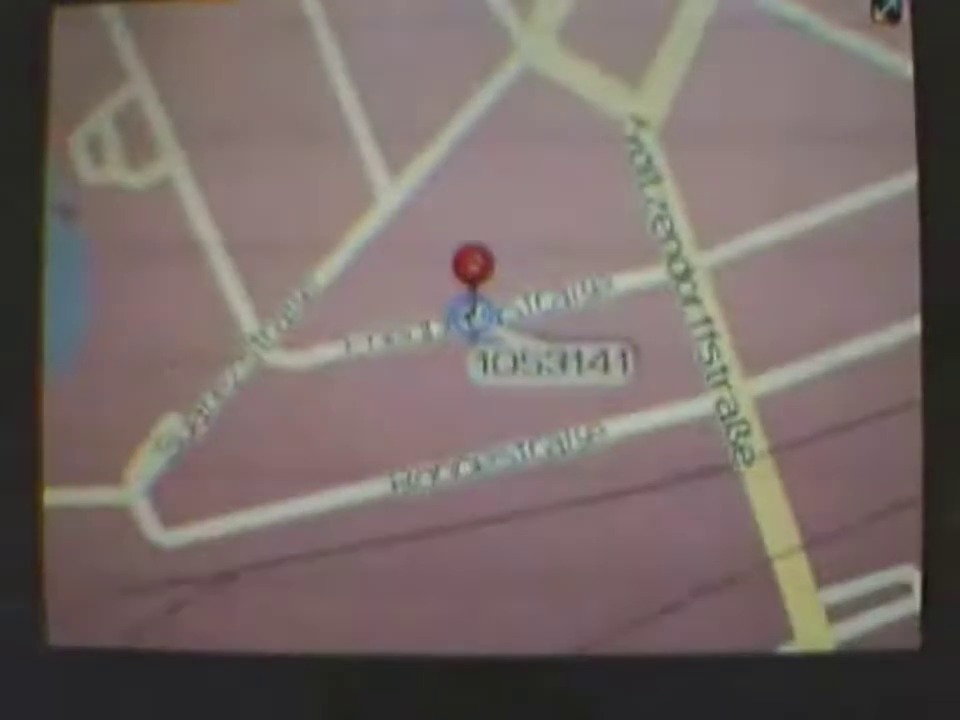